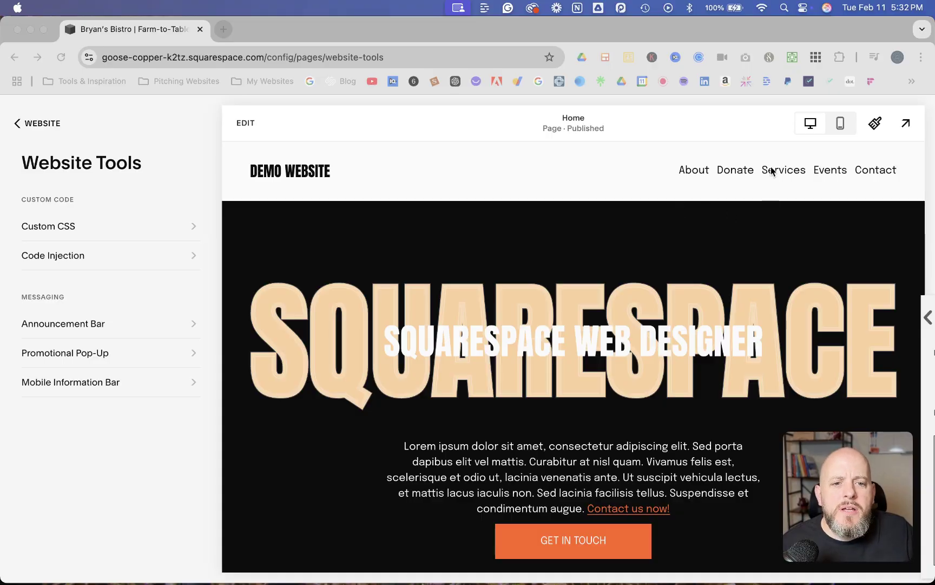
Step: Navigate to the Services page from the site navigation
{"action": "left_click", "coordinate": [780, 173]}
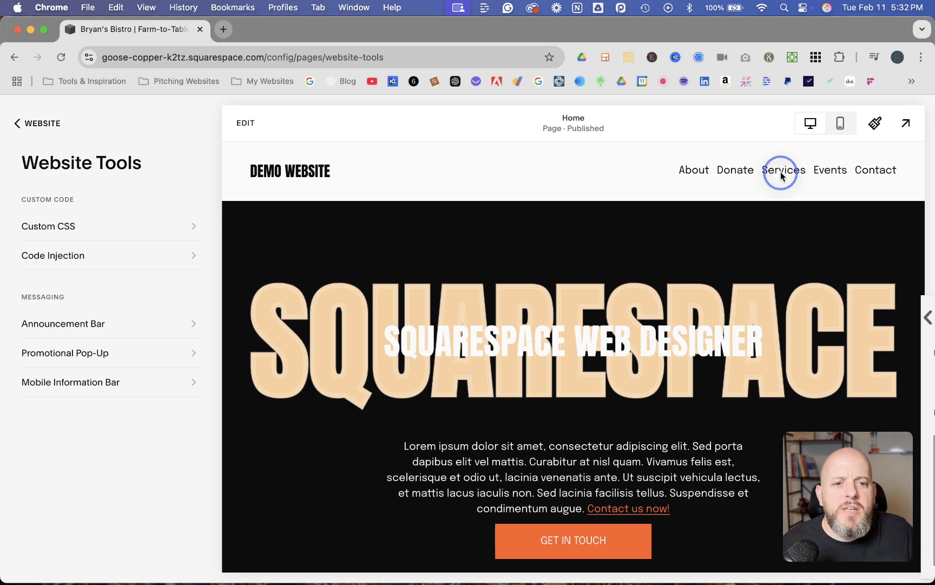
{"action": "left_click", "coordinate": [780, 174]}
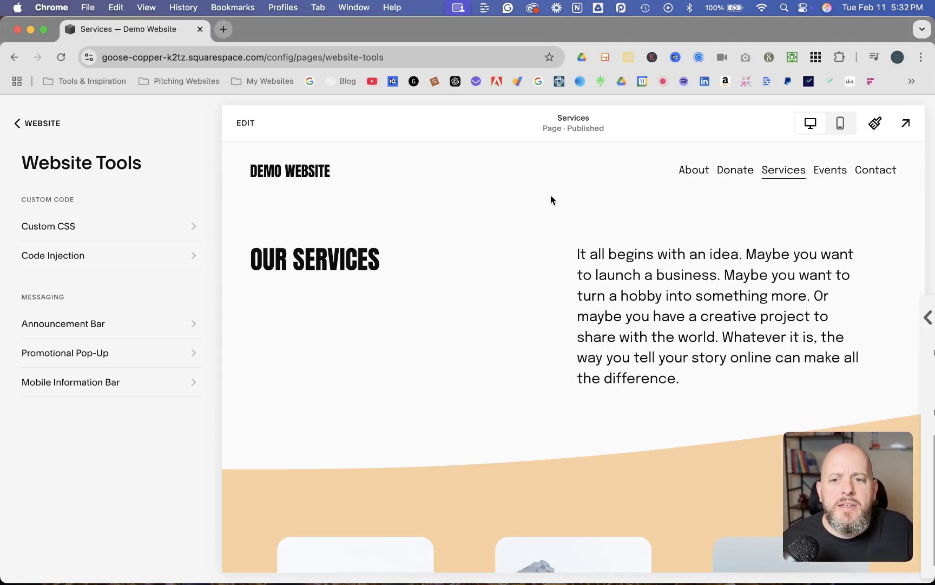
{"action": "scroll", "coordinate": [443, 261], "scroll_direction": "down", "scroll_amount": 5}
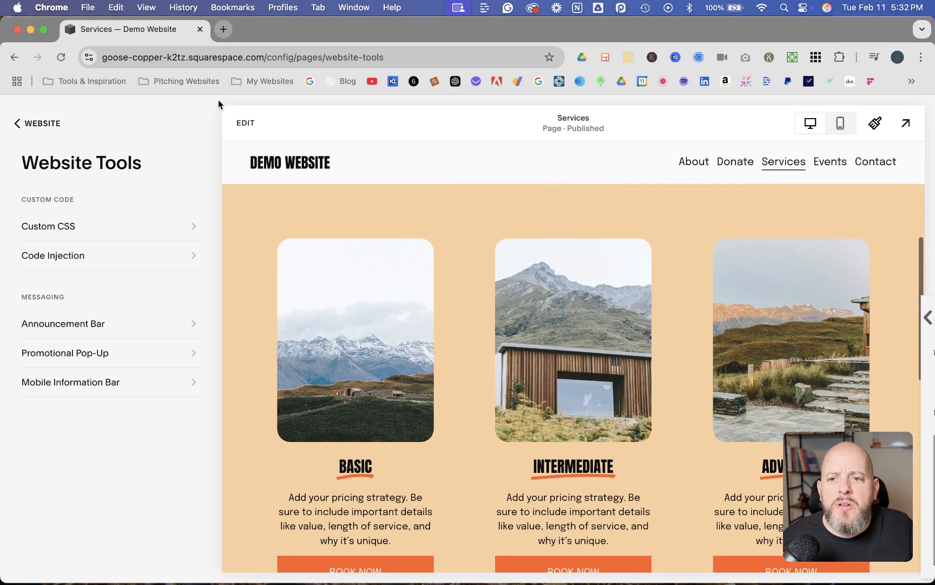
Step: Enter the editor on the Services page and scroll below the pricing cards
{"action": "left_click", "coordinate": [246, 123]}
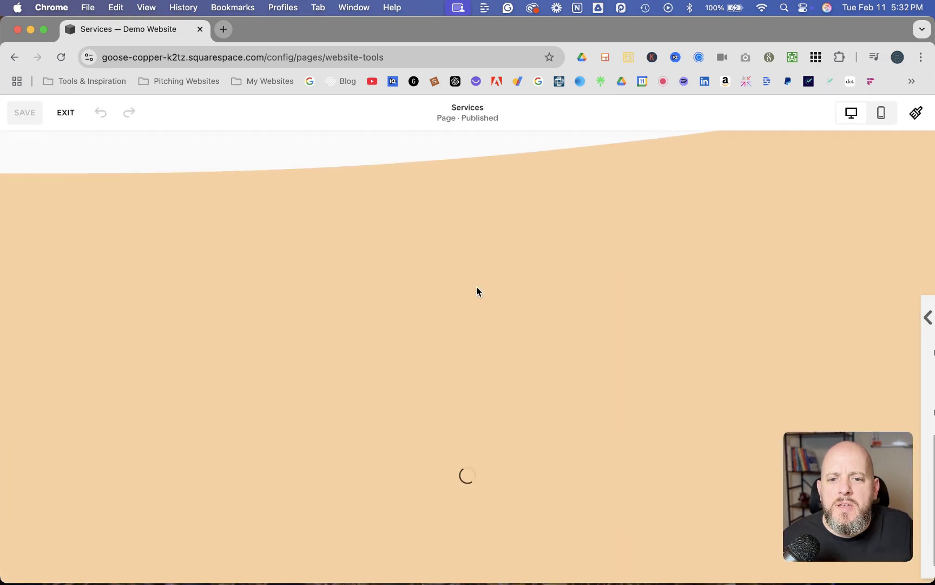
{"action": "scroll", "coordinate": [476, 286], "scroll_direction": "down", "scroll_amount": 5}
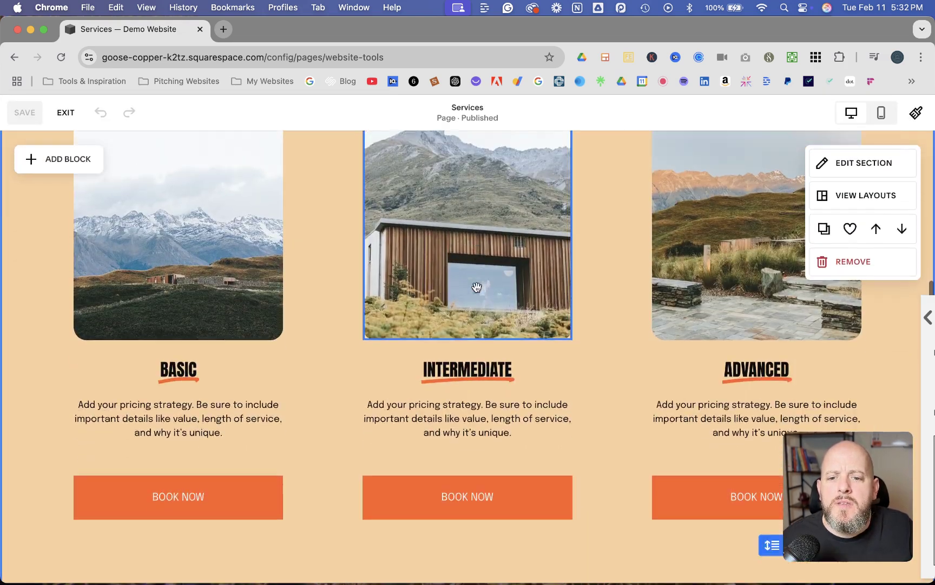
{"action": "scroll", "coordinate": [476, 286], "scroll_direction": "up", "scroll_amount": 3}
{"action": "scroll", "coordinate": [476, 286], "scroll_direction": "down", "scroll_amount": 1}
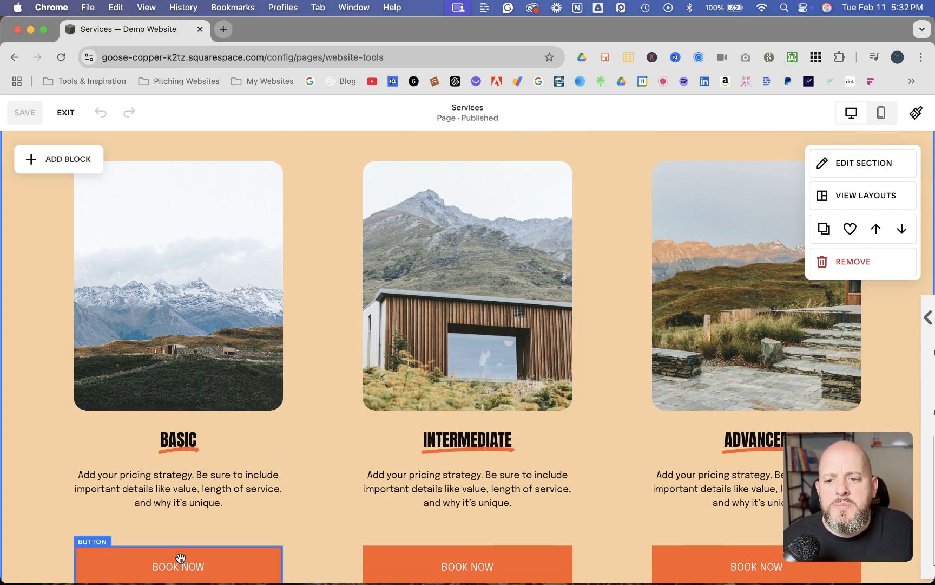
{"action": "scroll", "coordinate": [255, 372], "scroll_direction": "down", "scroll_amount": 5}
{"action": "scroll", "coordinate": [255, 372], "scroll_direction": "up", "scroll_amount": 1}
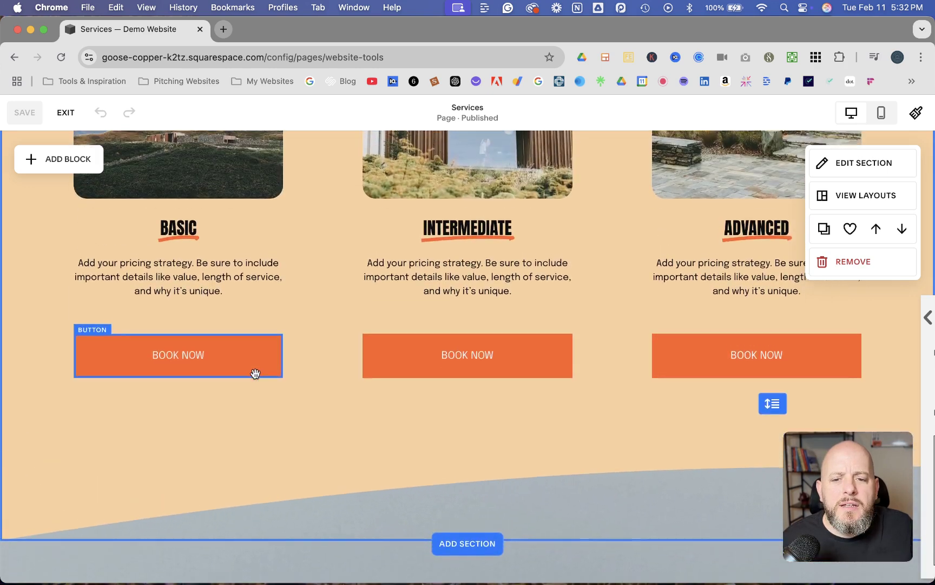
{"action": "scroll", "coordinate": [255, 372], "scroll_direction": "up", "scroll_amount": 4}
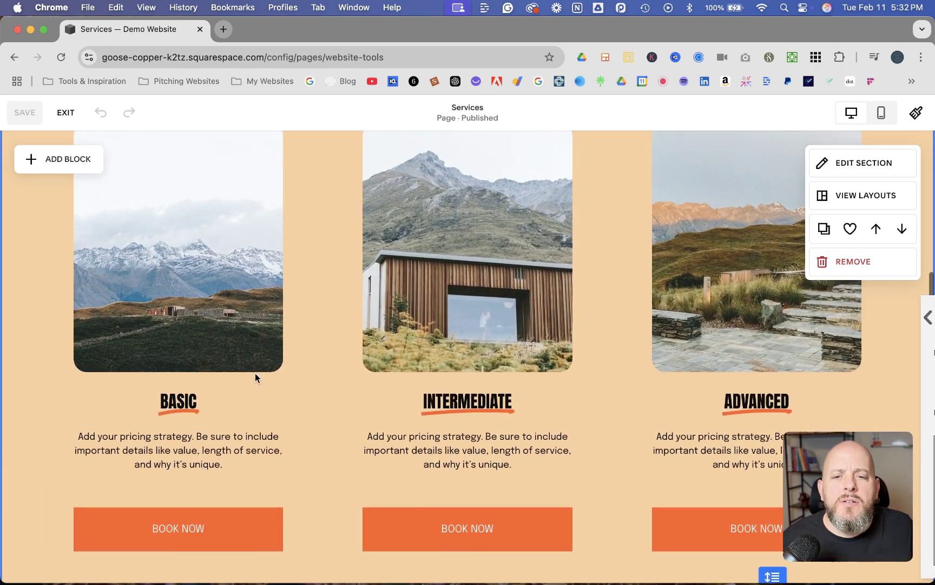
{"action": "scroll", "coordinate": [256, 374], "scroll_direction": "down", "scroll_amount": 4}
{"action": "scroll", "coordinate": [267, 392], "scroll_direction": "down", "scroll_amount": 2}
Step: Insert a blank section directly below the pricing cards
{"action": "left_click", "coordinate": [468, 453]}
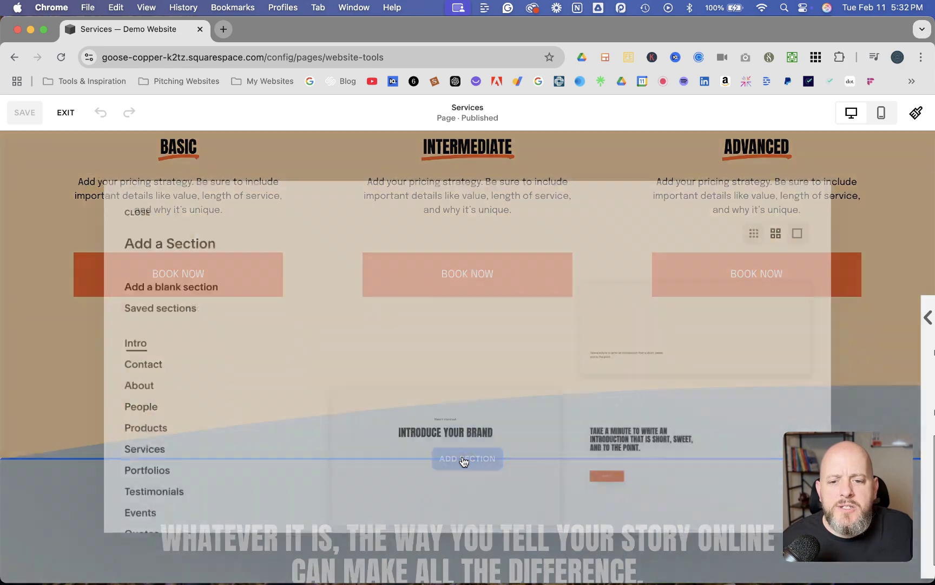
{"action": "left_click", "coordinate": [165, 282]}
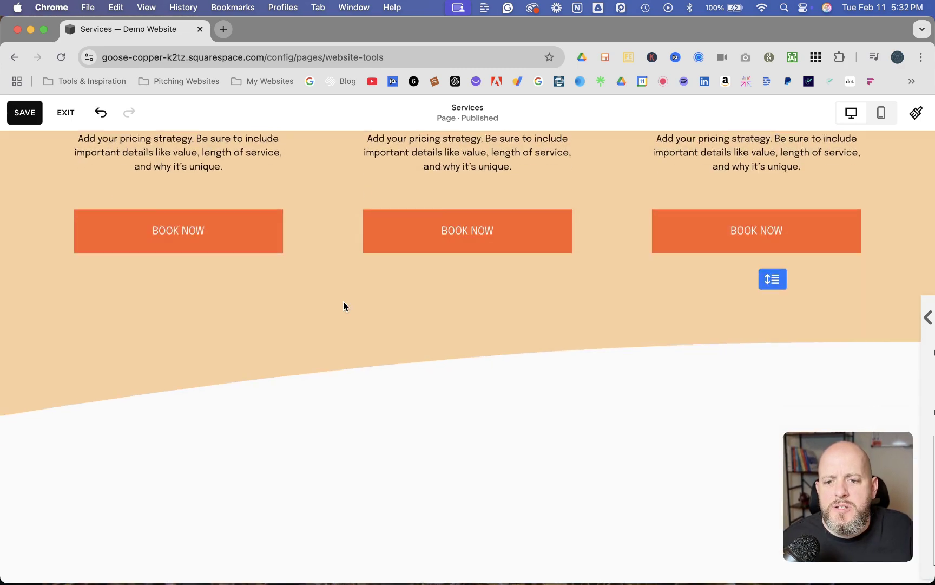
{"action": "scroll", "coordinate": [539, 281], "scroll_direction": "up", "scroll_amount": 3}
{"action": "scroll", "coordinate": [539, 280], "scroll_direction": "up", "scroll_amount": 2}
{"action": "scroll", "coordinate": [539, 280], "scroll_direction": "up", "scroll_amount": 2}
Step: Scroll back up and select the Intermediate cabin image block
{"action": "scroll", "coordinate": [539, 279], "scroll_direction": "up", "scroll_amount": 1}
{"action": "scroll", "coordinate": [555, 284], "scroll_direction": "up", "scroll_amount": 2}
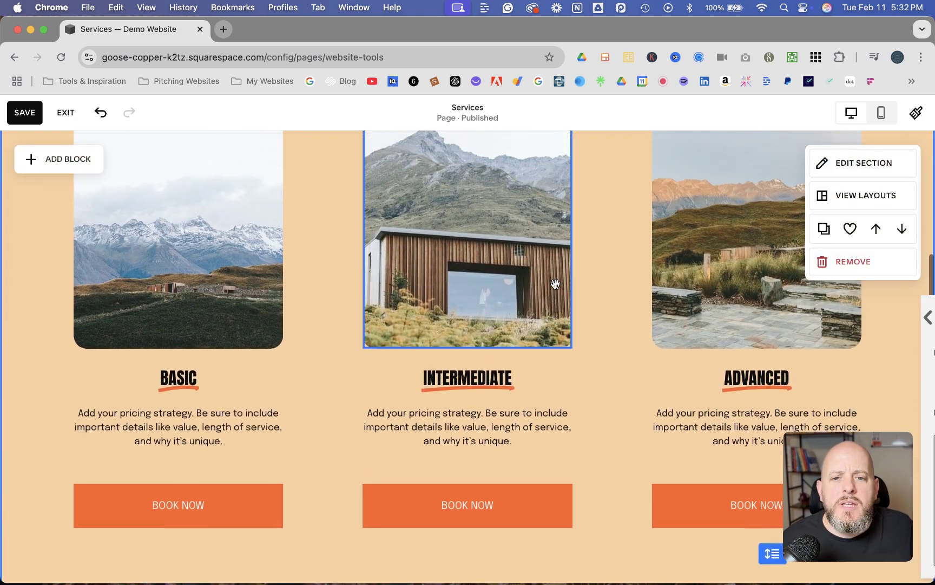
{"action": "scroll", "coordinate": [557, 282], "scroll_direction": "up", "scroll_amount": 1}
{"action": "scroll", "coordinate": [514, 254], "scroll_direction": "down", "scroll_amount": 1}
{"action": "scroll", "coordinate": [476, 225], "scroll_direction": "down", "scroll_amount": 2}
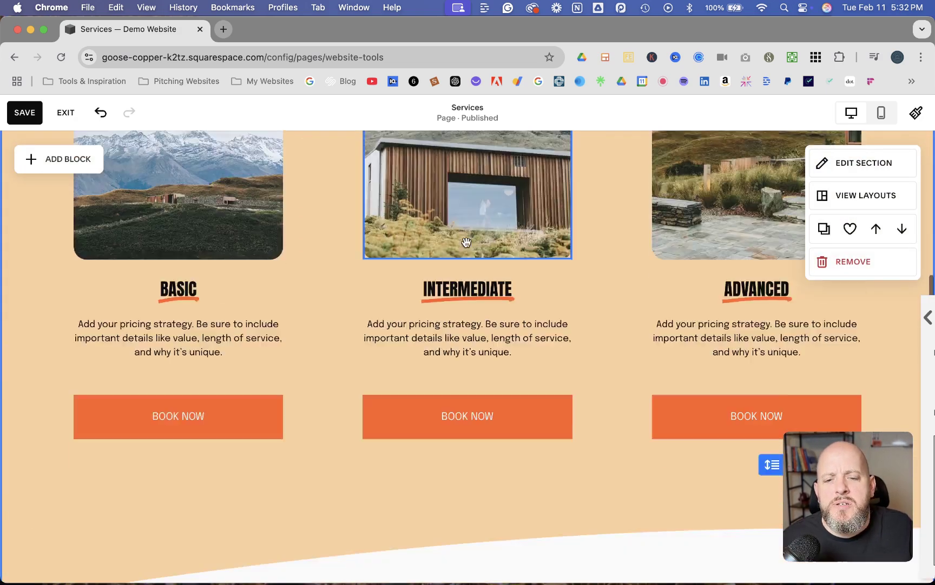
{"action": "scroll", "coordinate": [466, 241], "scroll_direction": "down", "scroll_amount": 5}
{"action": "scroll", "coordinate": [466, 241], "scroll_direction": "down", "scroll_amount": 2}
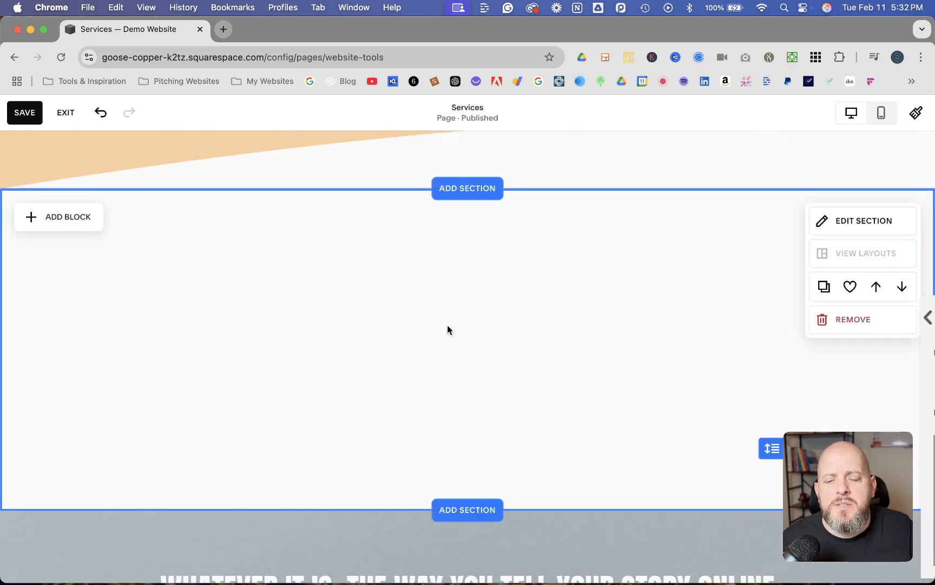
{"action": "scroll", "coordinate": [442, 347], "scroll_direction": "up", "scroll_amount": 2}
{"action": "scroll", "coordinate": [441, 341], "scroll_direction": "up", "scroll_amount": 4}
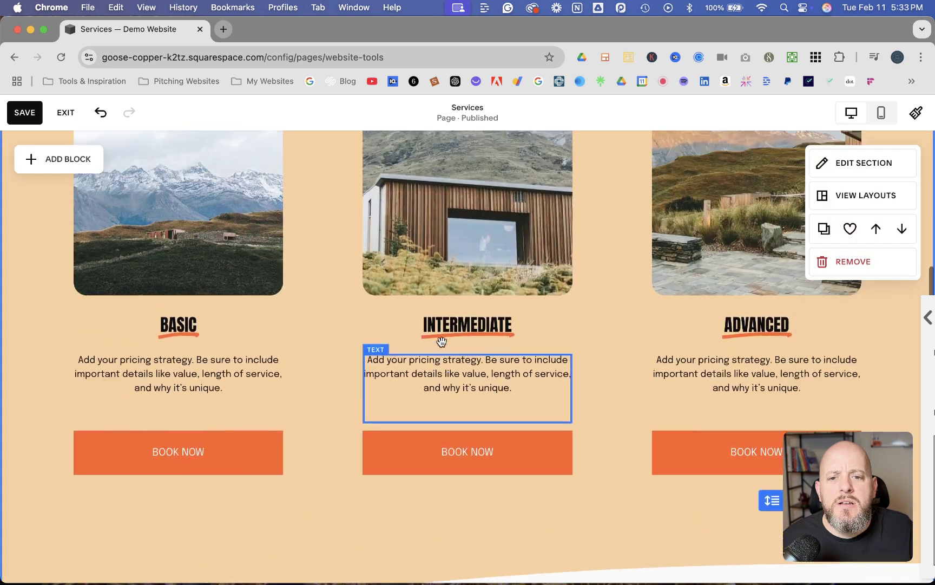
{"action": "scroll", "coordinate": [441, 341], "scroll_direction": "up", "scroll_amount": 1}
{"action": "scroll", "coordinate": [442, 341], "scroll_direction": "up", "scroll_amount": 1}
{"action": "left_click", "coordinate": [442, 341]}
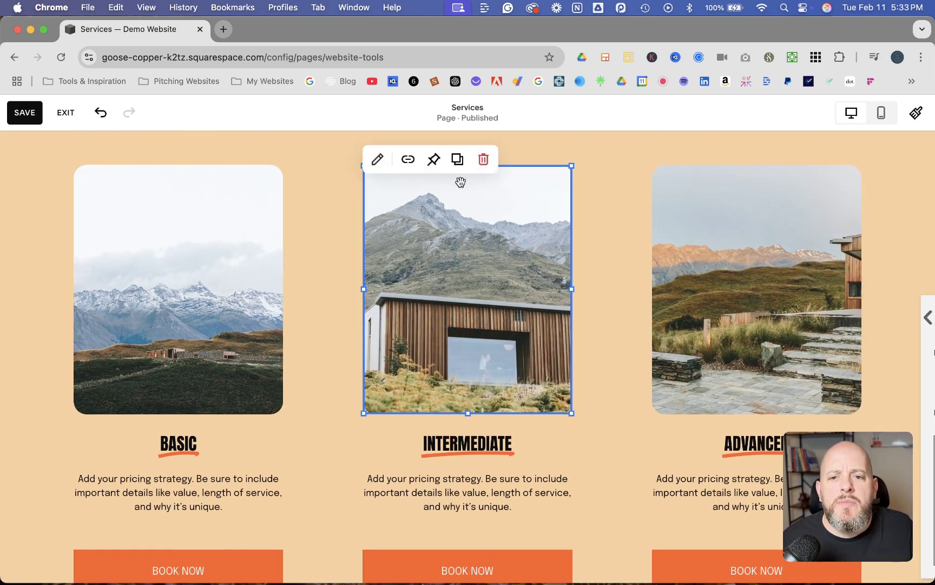
Step: Duplicate the Intermediate cabin image and drag the copy down the pricing section
{"action": "left_click", "coordinate": [457, 160]}
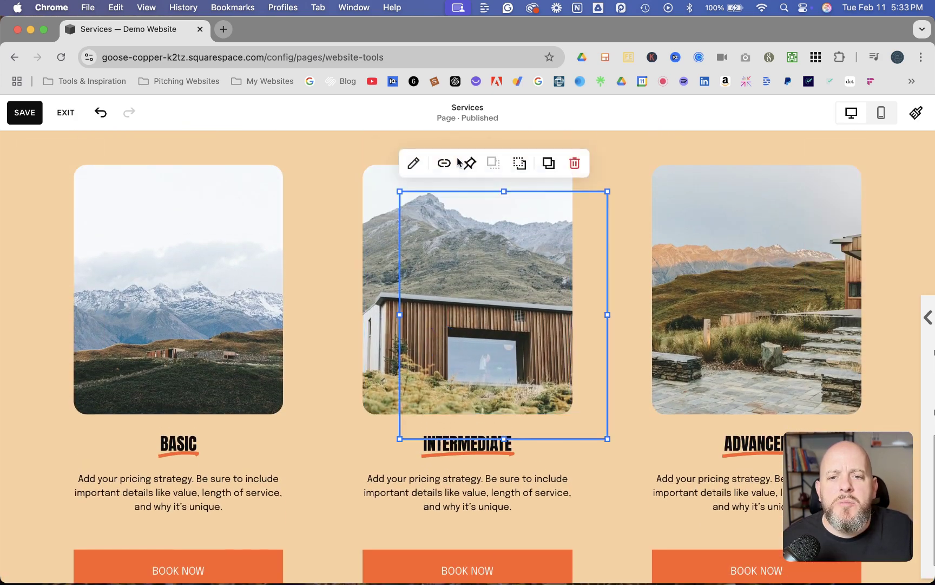
{"action": "left_click_drag", "start_coordinate": [521, 273], "coordinate": [533, 281]}
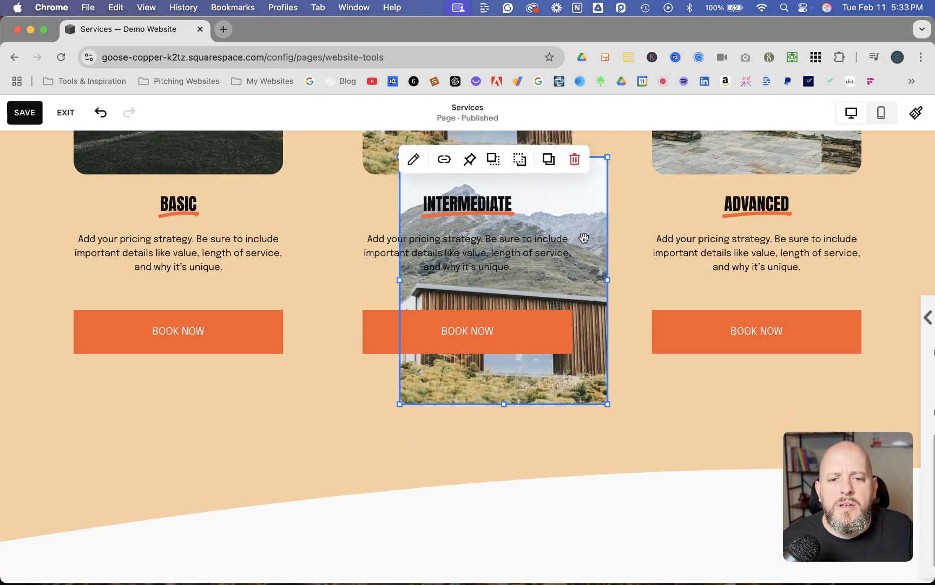
{"action": "mouse_move", "coordinate": [584, 238]}
{"action": "left_mouse_down"}
{"action": "mouse_move", "coordinate": [577, 382]}
{"action": "mouse_move", "coordinate": [541, 455]}
{"action": "left_mouse_up"}
Step: Drag the image copy beneath the BOOK NOW buttons and check its placement
{"action": "scroll", "coordinate": [577, 383], "scroll_direction": "down", "scroll_amount": 3}
{"action": "scroll", "coordinate": [537, 367], "scroll_direction": "down", "scroll_amount": 4}
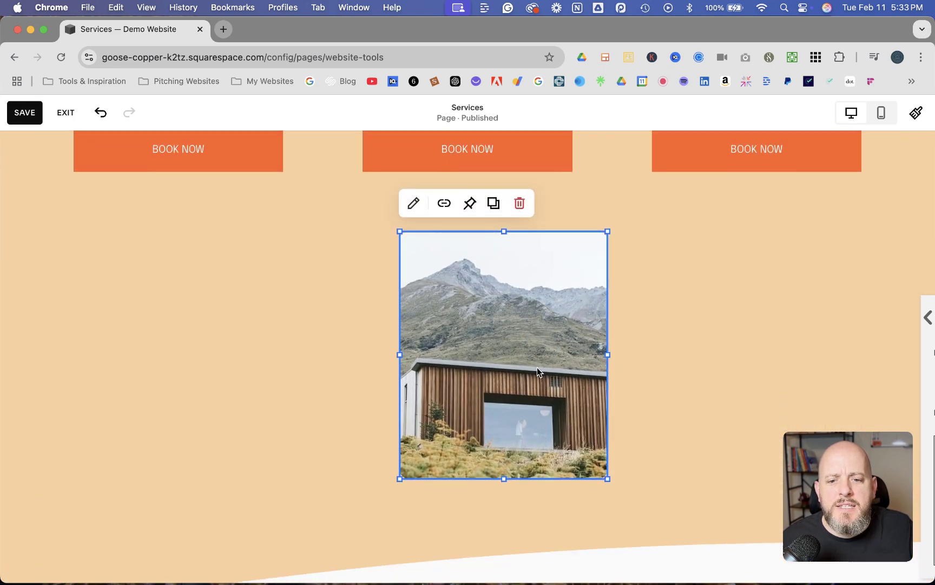
{"action": "left_click_drag", "start_coordinate": [537, 371], "coordinate": [522, 503]}
{"action": "scroll", "coordinate": [522, 503], "scroll_direction": "down", "scroll_amount": 5}
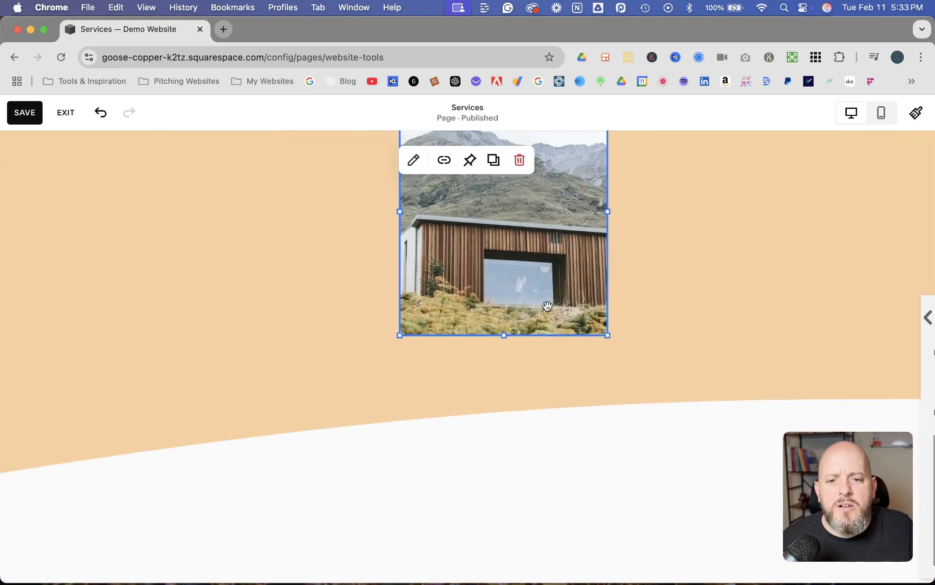
{"action": "scroll", "coordinate": [541, 319], "scroll_direction": "up", "scroll_amount": 2}
{"action": "scroll", "coordinate": [529, 332], "scroll_direction": "down", "scroll_amount": 1}
{"action": "scroll", "coordinate": [405, 361], "scroll_direction": "down", "scroll_amount": 3}
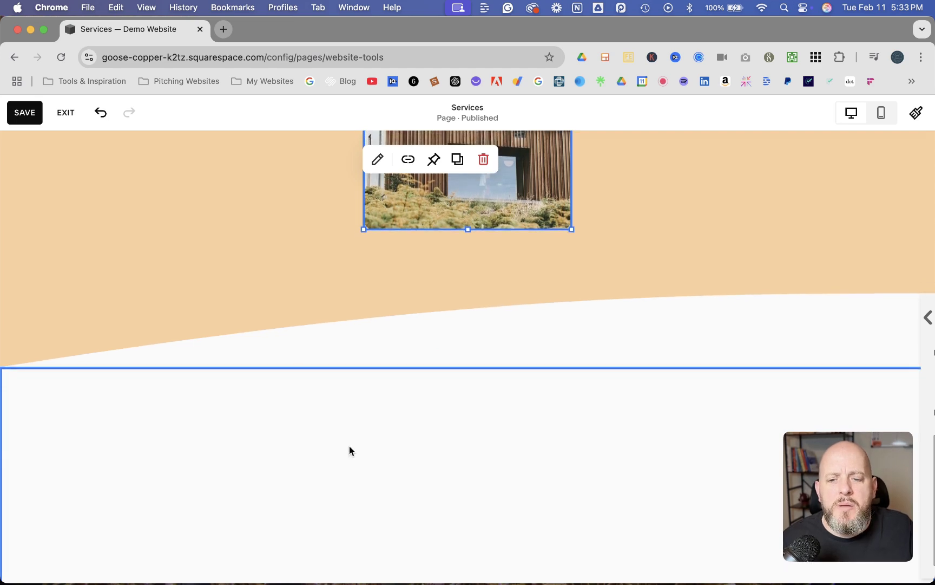
{"action": "scroll", "coordinate": [351, 438], "scroll_direction": "down", "scroll_amount": 1}
{"action": "scroll", "coordinate": [354, 427], "scroll_direction": "down", "scroll_amount": 2}
{"action": "scroll", "coordinate": [387, 346], "scroll_direction": "up", "scroll_amount": 3}
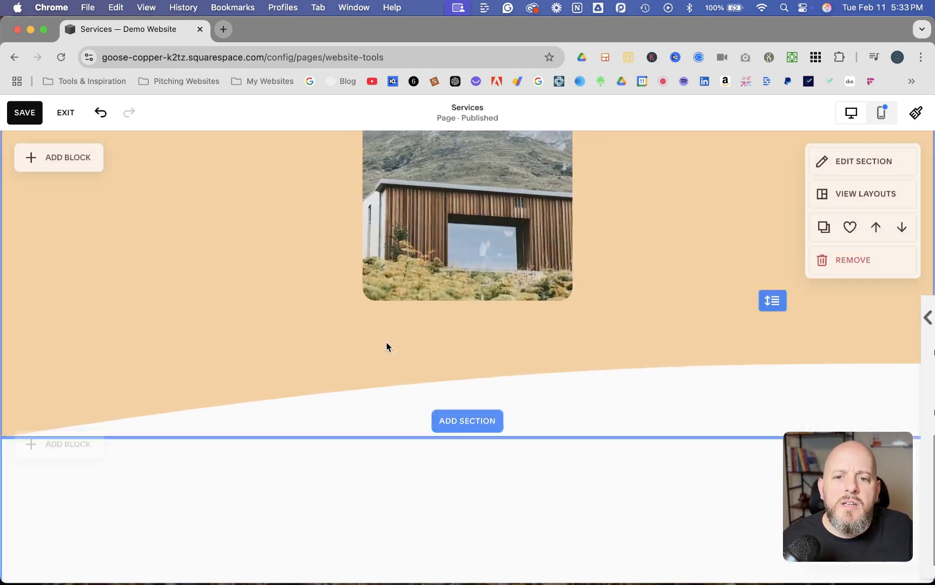
{"action": "scroll", "coordinate": [386, 343], "scroll_direction": "up", "scroll_amount": 2}
Step: Undo four times to remove the duplicate and return the Intermediate image to its column
{"action": "left_click", "coordinate": [99, 112]}
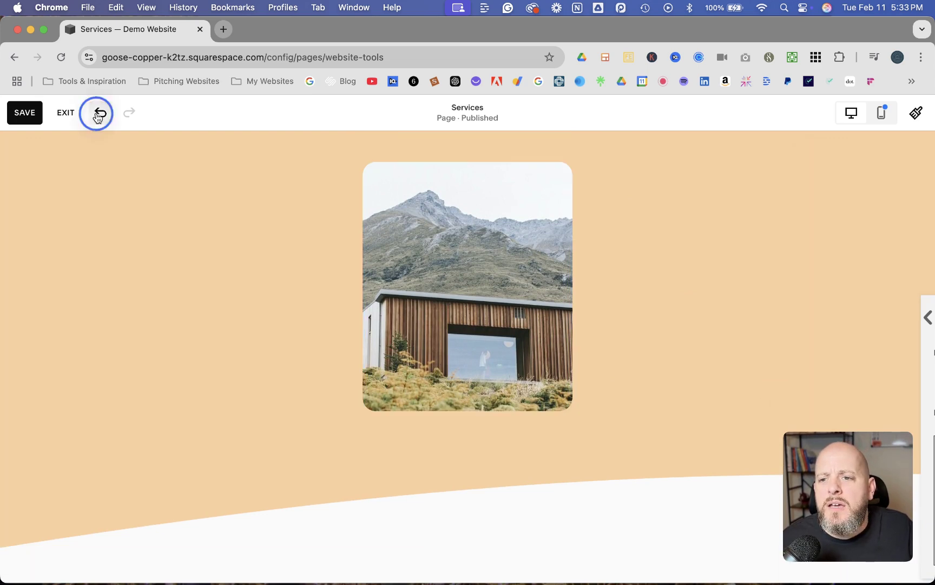
{"action": "left_click", "coordinate": [100, 114]}
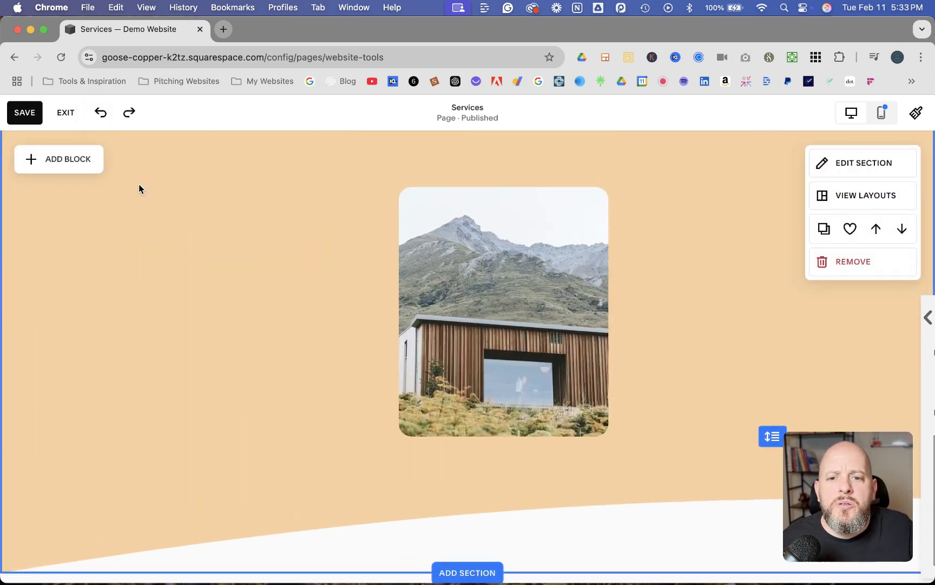
{"action": "left_click", "coordinate": [102, 116]}
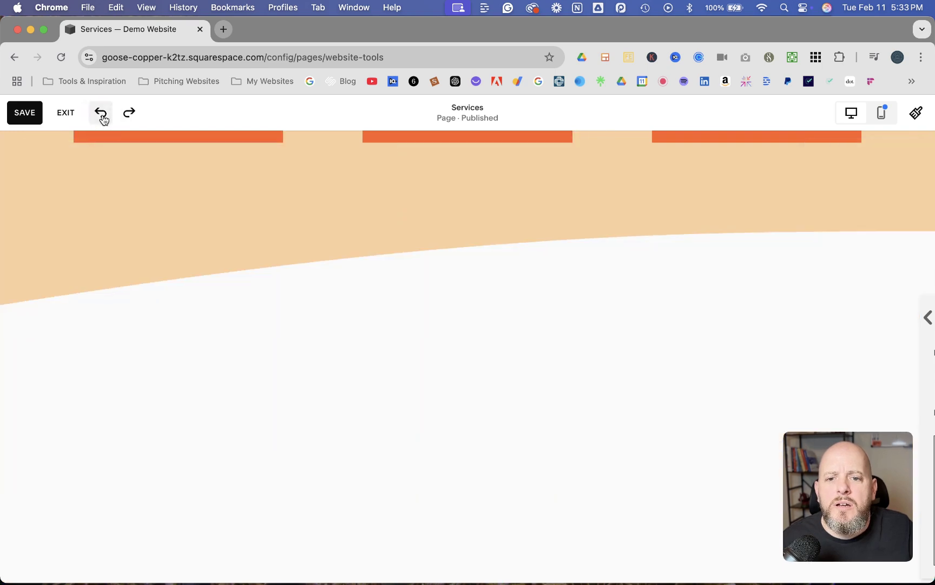
{"action": "scroll", "coordinate": [134, 256], "scroll_direction": "up", "scroll_amount": 7}
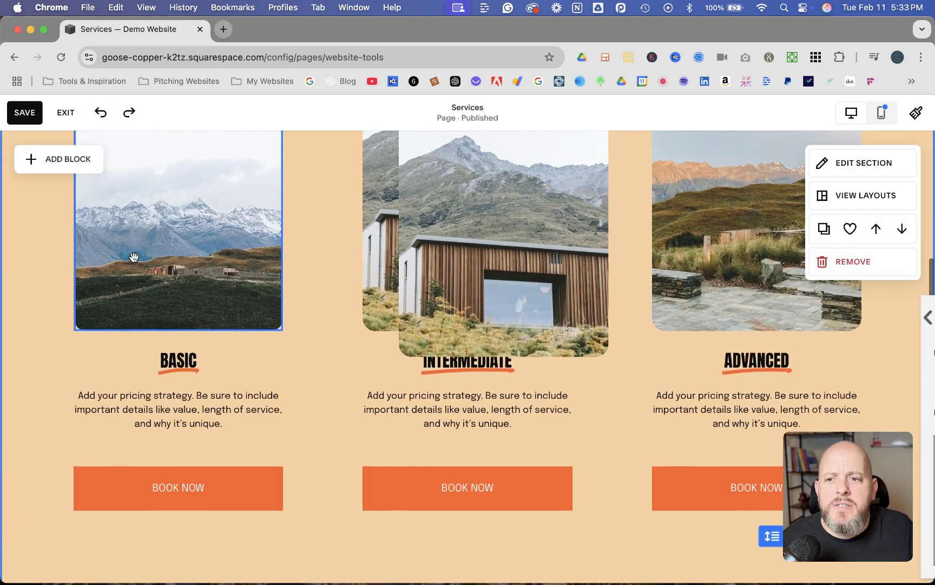
{"action": "left_click", "coordinate": [107, 120]}
{"action": "scroll", "coordinate": [130, 191], "scroll_direction": "up", "scroll_amount": 3}
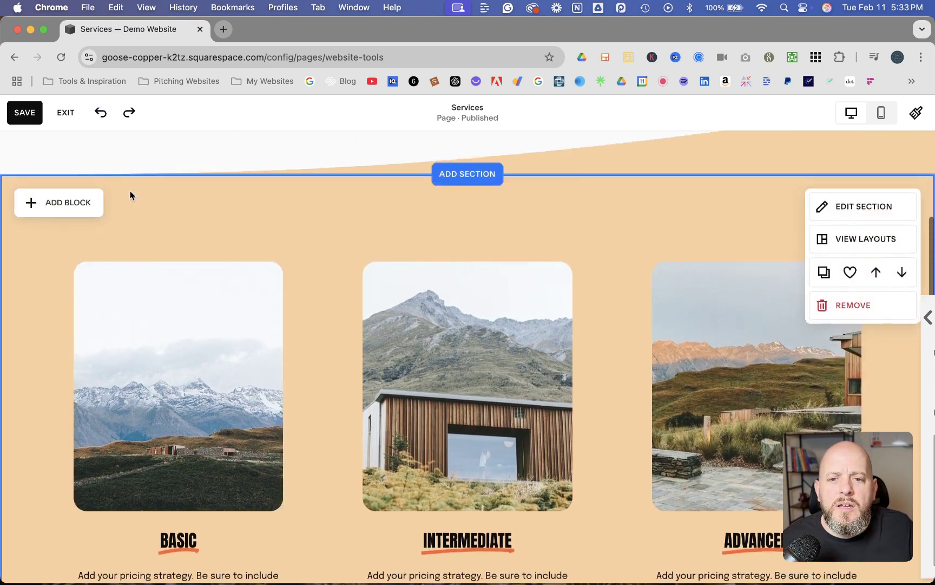
{"action": "scroll", "coordinate": [209, 284], "scroll_direction": "up", "scroll_amount": 2}
{"action": "scroll", "coordinate": [244, 293], "scroll_direction": "down", "scroll_amount": 2}
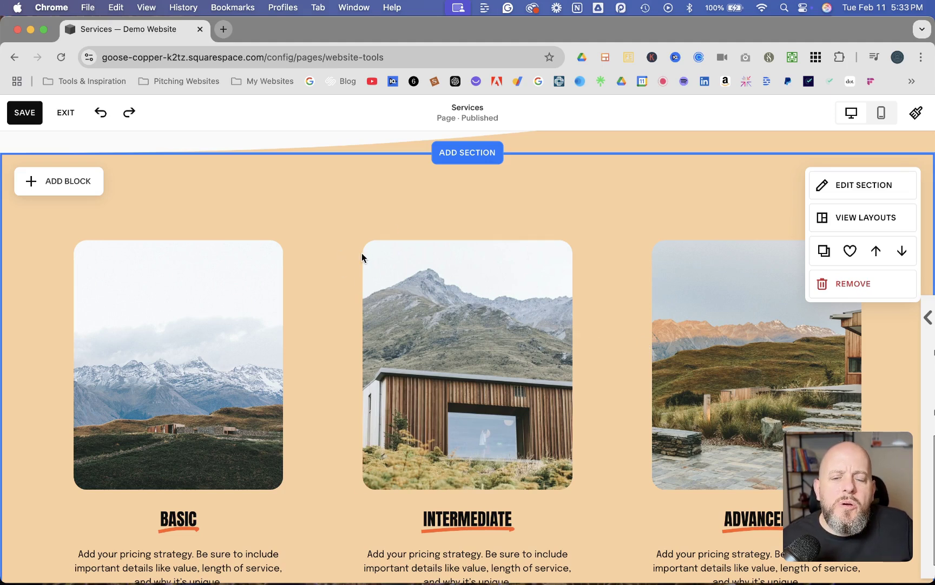
Step: Shift-select the Basic and Intermediate service images, then scroll down to the blank section
{"action": "scroll", "coordinate": [361, 253], "scroll_direction": "down", "scroll_amount": 2}
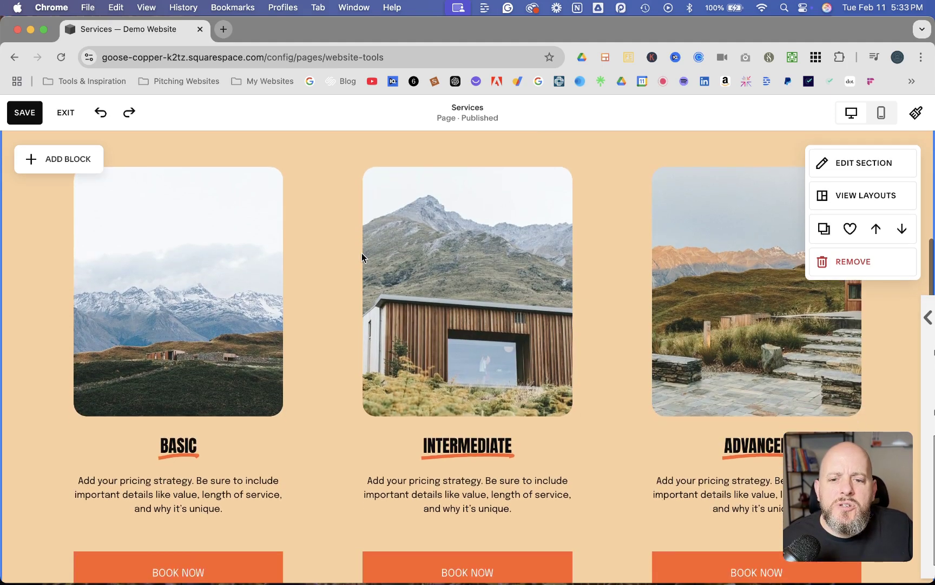
{"action": "scroll", "coordinate": [362, 253], "scroll_direction": "up", "scroll_amount": 1}
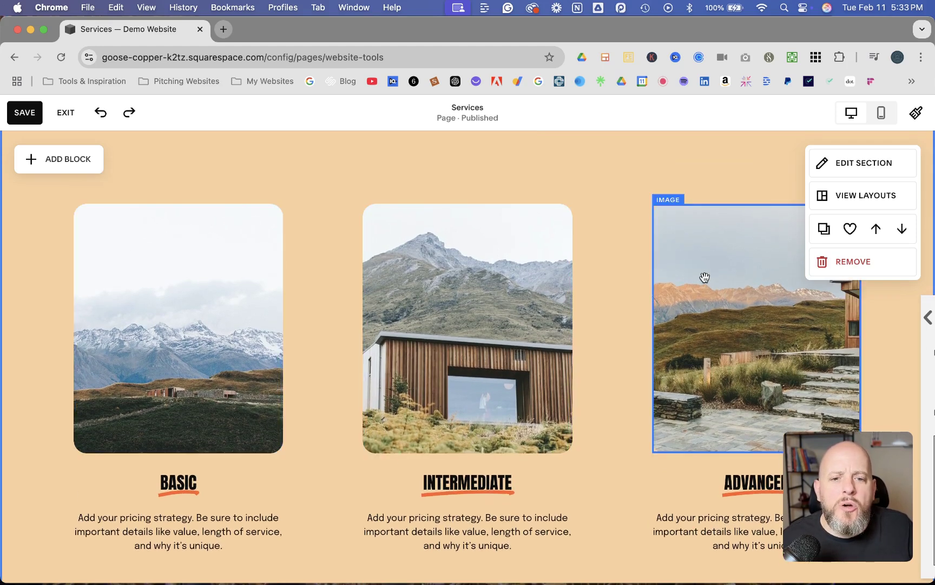
{"action": "scroll", "coordinate": [459, 265], "scroll_direction": "down", "scroll_amount": 1}
{"action": "scroll", "coordinate": [459, 265], "scroll_direction": "down", "scroll_amount": 4}
{"action": "scroll", "coordinate": [459, 264], "scroll_direction": "up", "scroll_amount": 2}
{"action": "scroll", "coordinate": [459, 265], "scroll_direction": "up", "scroll_amount": 2}
{"action": "left_click", "coordinate": [220, 241]}
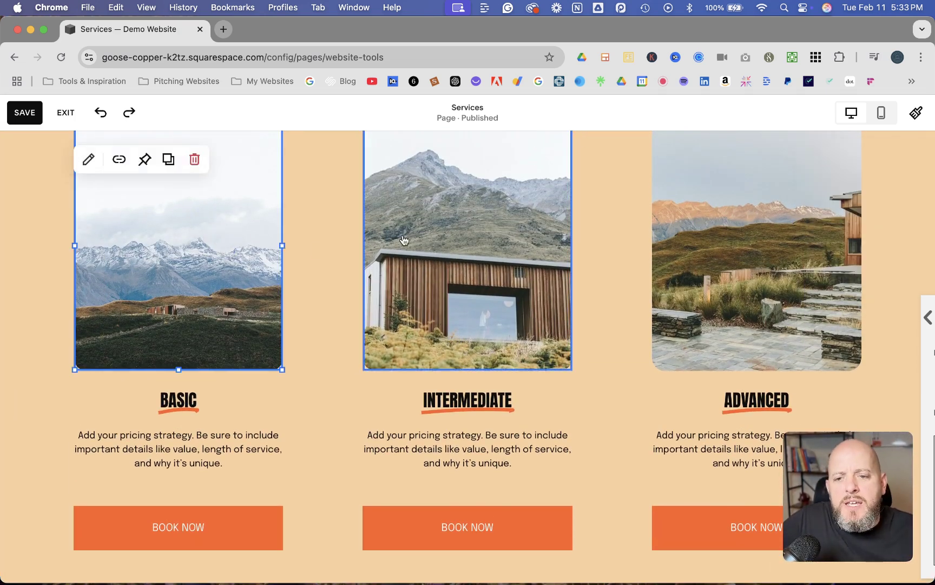
{"action": "left_click", "coordinate": [497, 224], "text": "shift"}
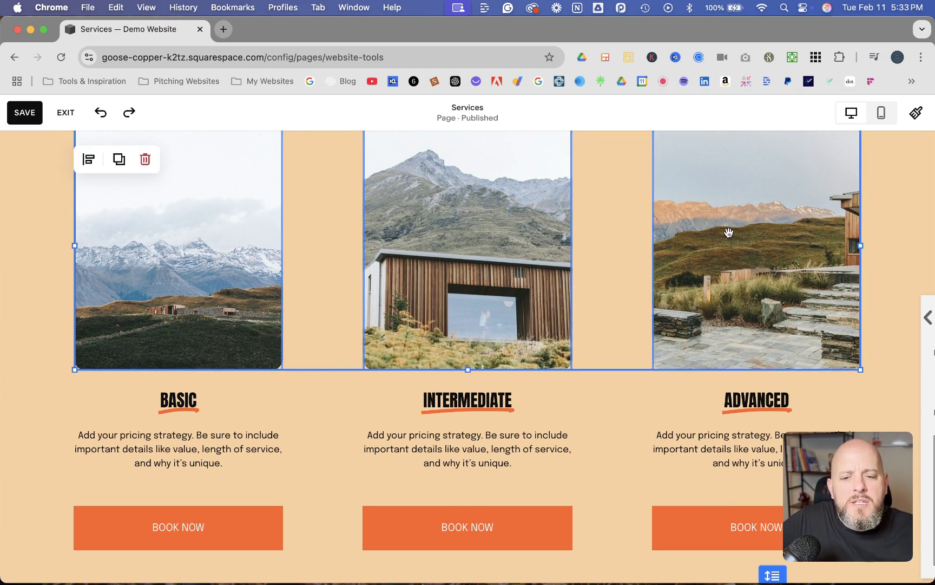
{"action": "scroll", "coordinate": [728, 232], "scroll_direction": "up", "scroll_amount": 2}
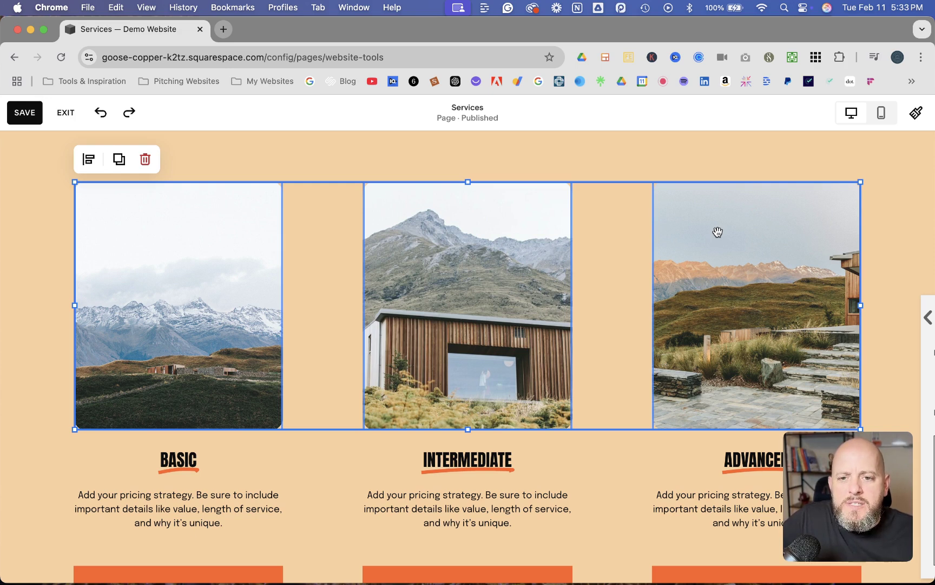
{"action": "scroll", "coordinate": [717, 232], "scroll_direction": "down", "scroll_amount": 1}
{"action": "scroll", "coordinate": [665, 410], "scroll_direction": "down", "scroll_amount": 3}
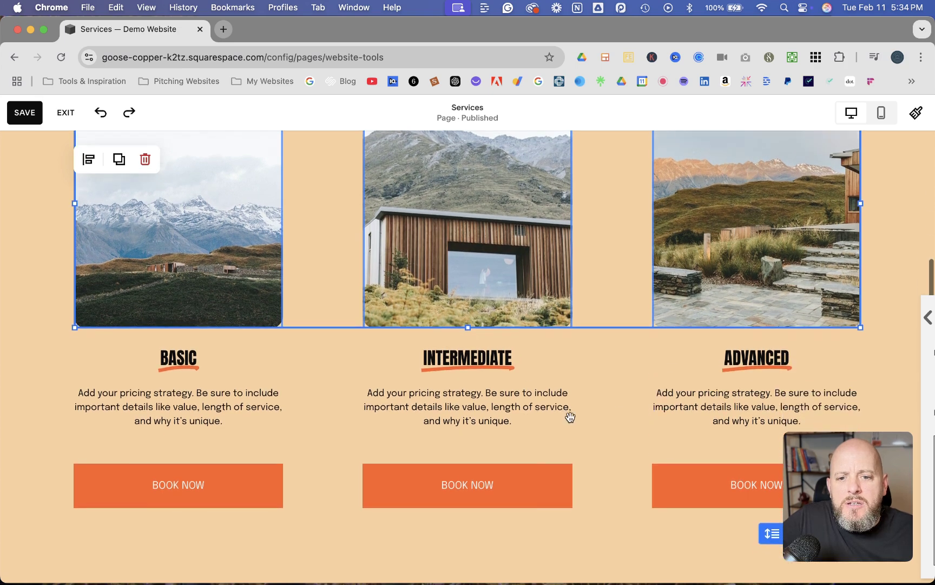
{"action": "scroll", "coordinate": [568, 415], "scroll_direction": "down", "scroll_amount": 5}
{"action": "scroll", "coordinate": [512, 436], "scroll_direction": "down", "scroll_amount": 6}
{"action": "scroll", "coordinate": [512, 431], "scroll_direction": "down", "scroll_amount": 3}
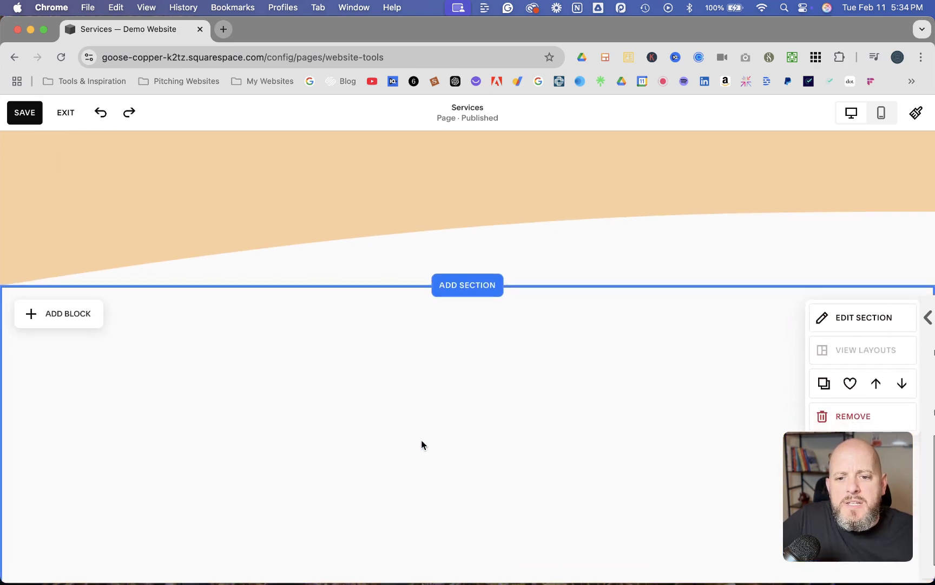
Step: Save the Services page with the service images pasted into the blank section
{"action": "scroll", "coordinate": [412, 441], "scroll_direction": "down", "scroll_amount": 2}
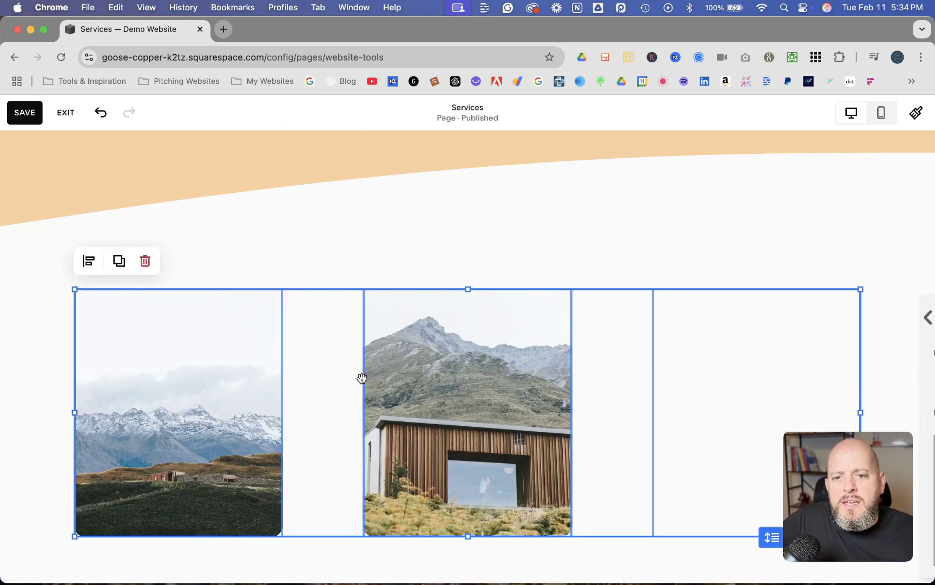
{"action": "scroll", "coordinate": [439, 385], "scroll_direction": "down", "scroll_amount": 2}
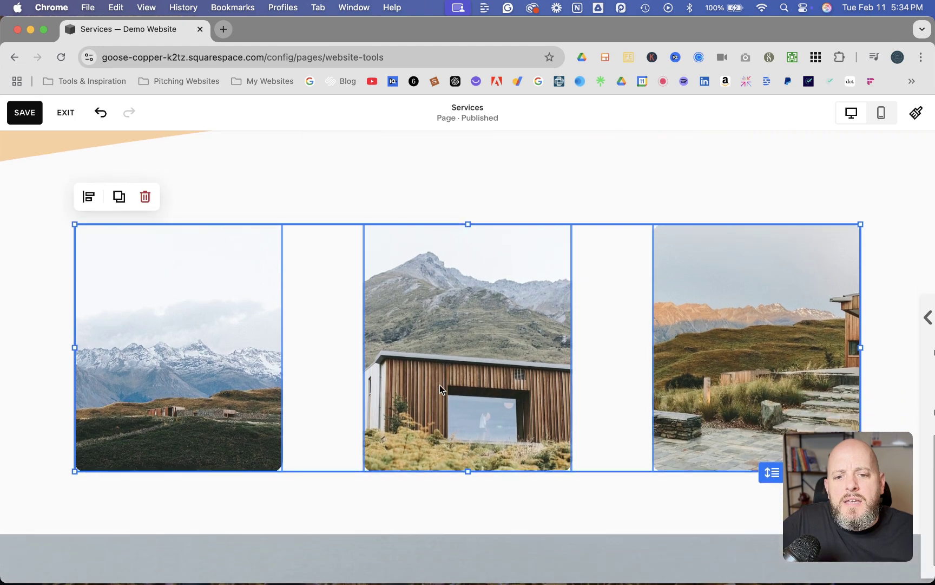
{"action": "scroll", "coordinate": [468, 165], "scroll_direction": "up", "scroll_amount": 1}
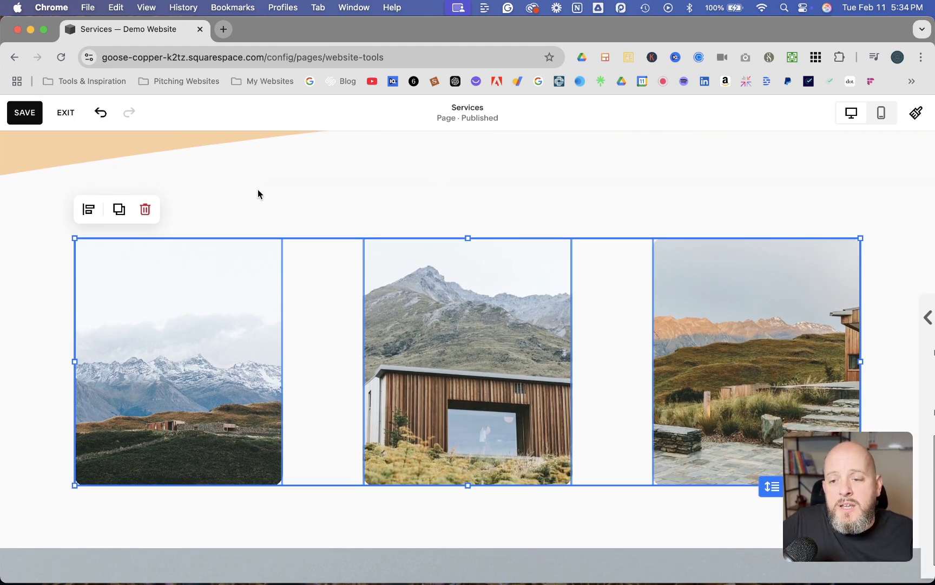
{"action": "left_click", "coordinate": [25, 114]}
Step: Exit the Services editor and start editing the empty Donate page
{"action": "left_click", "coordinate": [65, 114]}
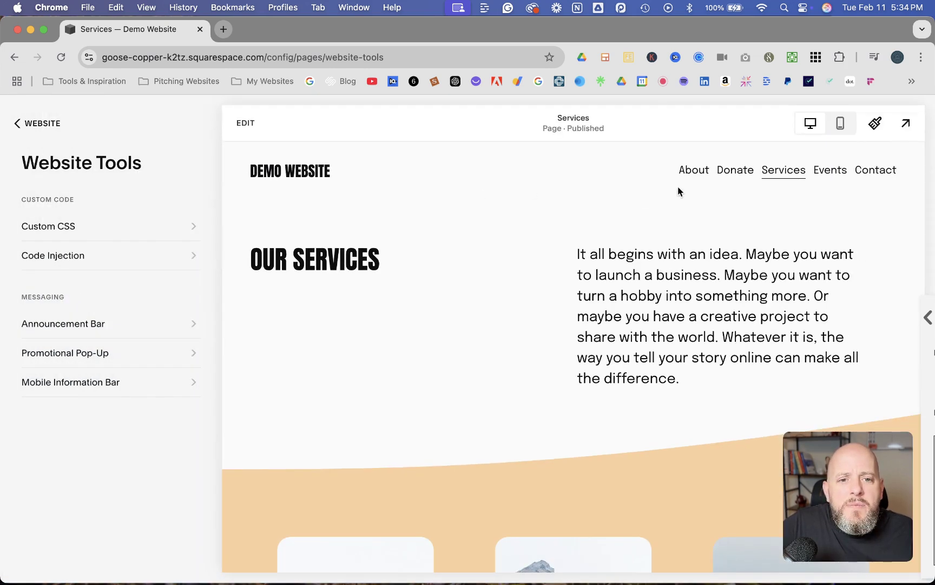
{"action": "left_click", "coordinate": [735, 173]}
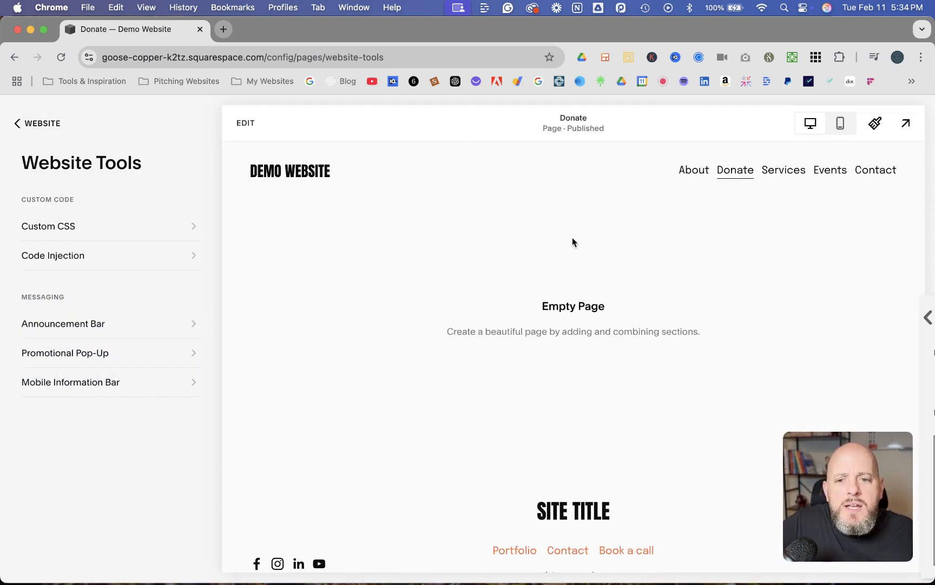
{"action": "left_click", "coordinate": [245, 124]}
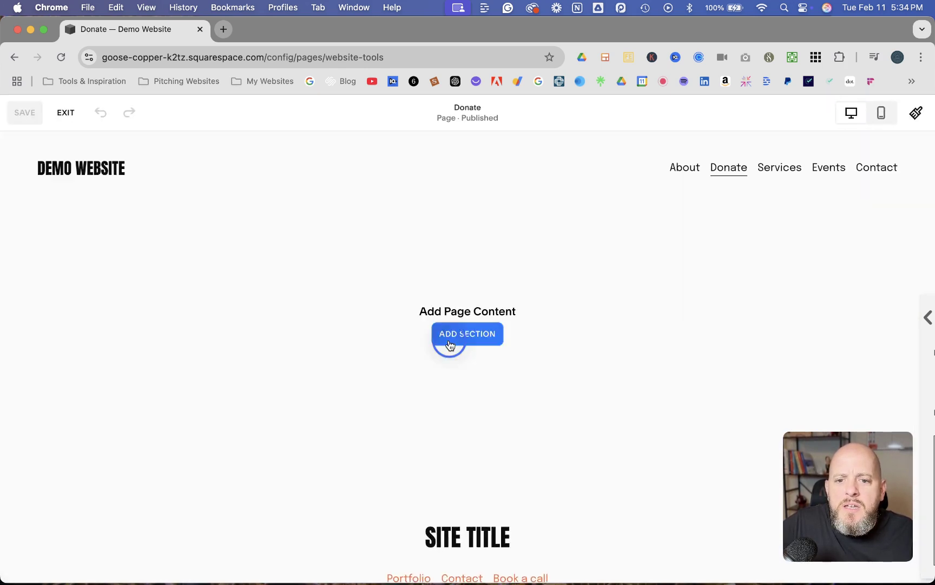
Step: Add a blank section to the Donate page and paste the three service images into it
{"action": "left_click", "coordinate": [453, 336]}
{"action": "left_click", "coordinate": [209, 285]}
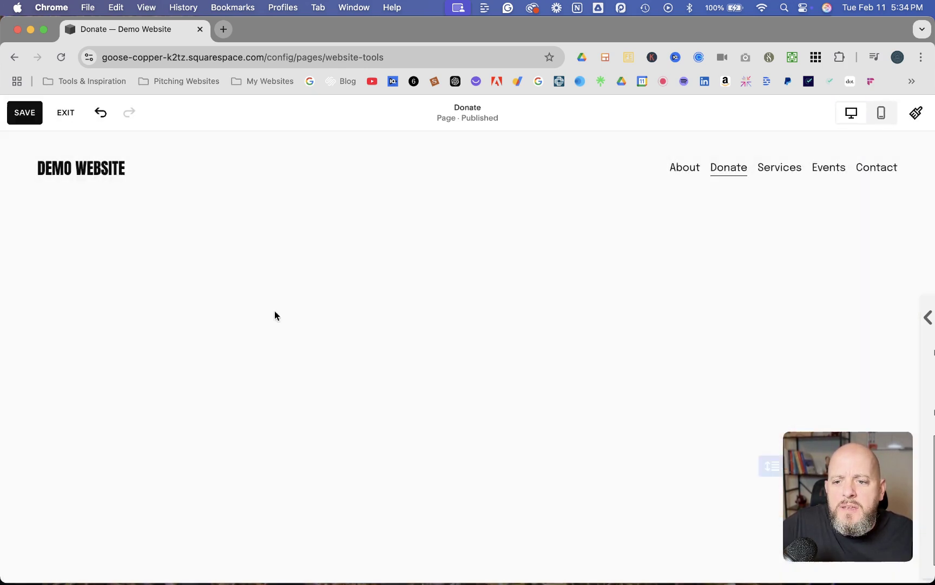
{"action": "left_click", "coordinate": [350, 318]}
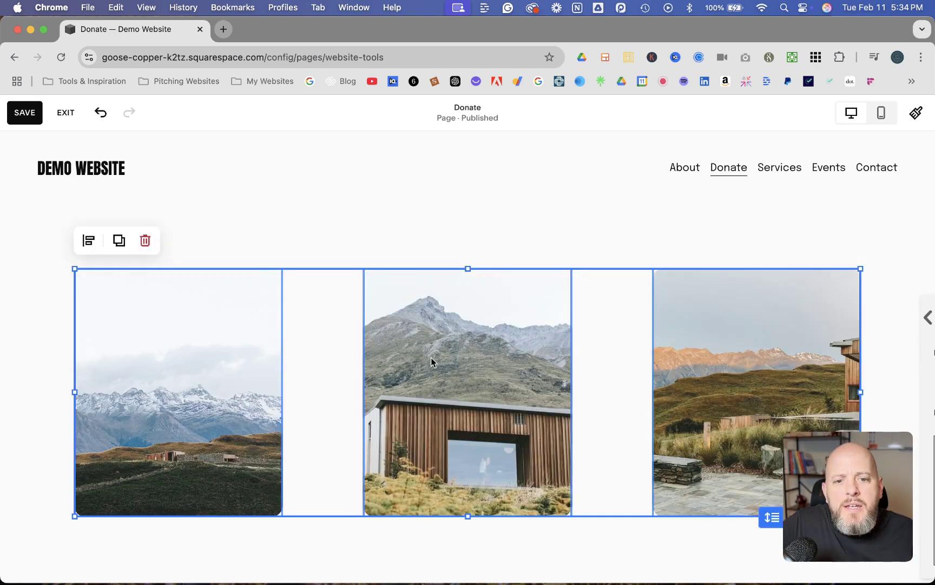
{"action": "scroll", "coordinate": [440, 361], "scroll_direction": "down", "scroll_amount": 1}
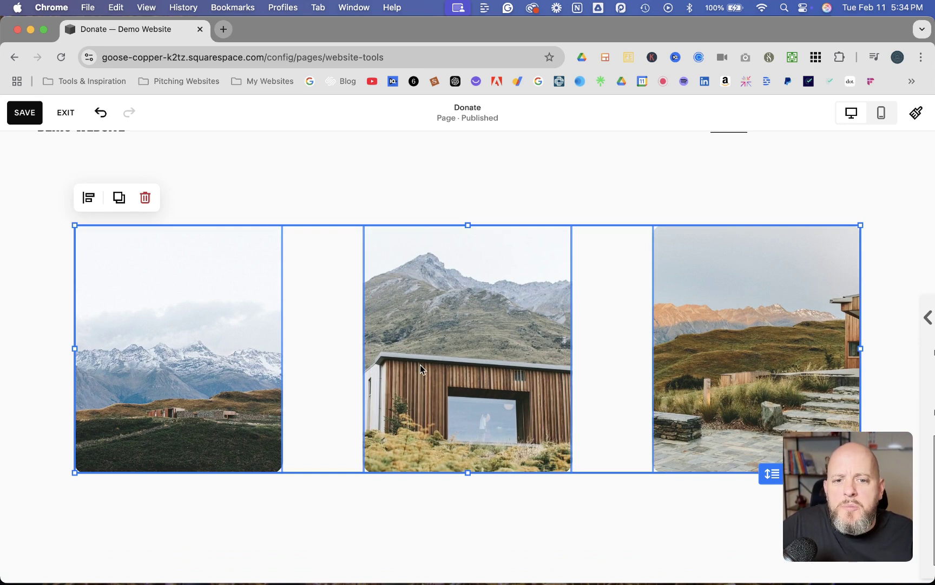
{"action": "scroll", "coordinate": [420, 365], "scroll_direction": "down", "scroll_amount": 2}
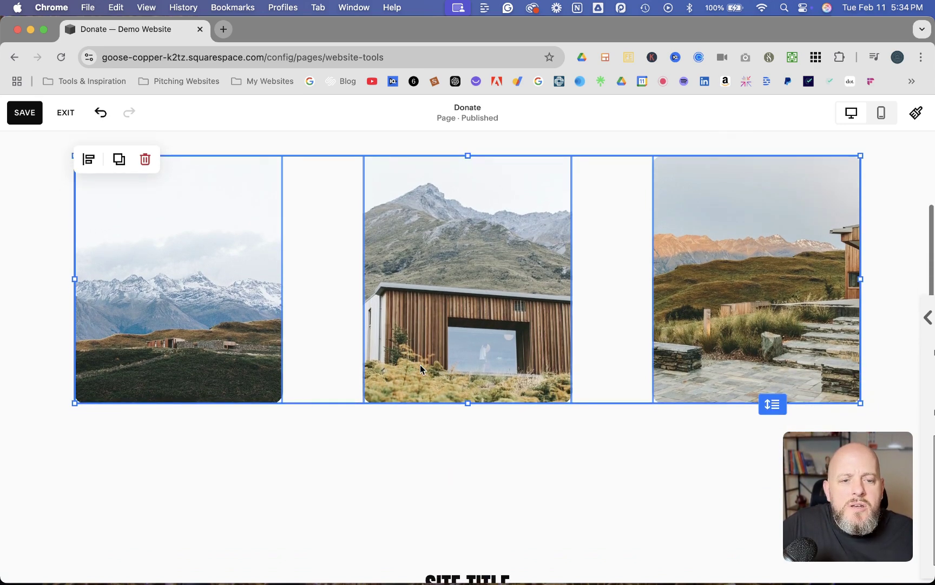
{"action": "scroll", "coordinate": [420, 368], "scroll_direction": "up", "scroll_amount": 1}
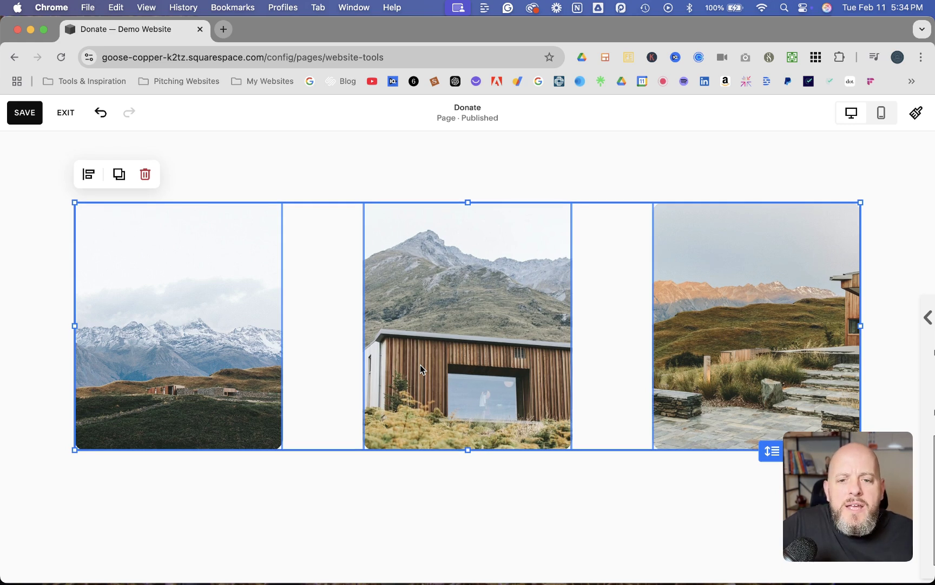
{"action": "scroll", "coordinate": [420, 369], "scroll_direction": "up", "scroll_amount": 2}
{"action": "scroll", "coordinate": [420, 364], "scroll_direction": "down", "scroll_amount": 2}
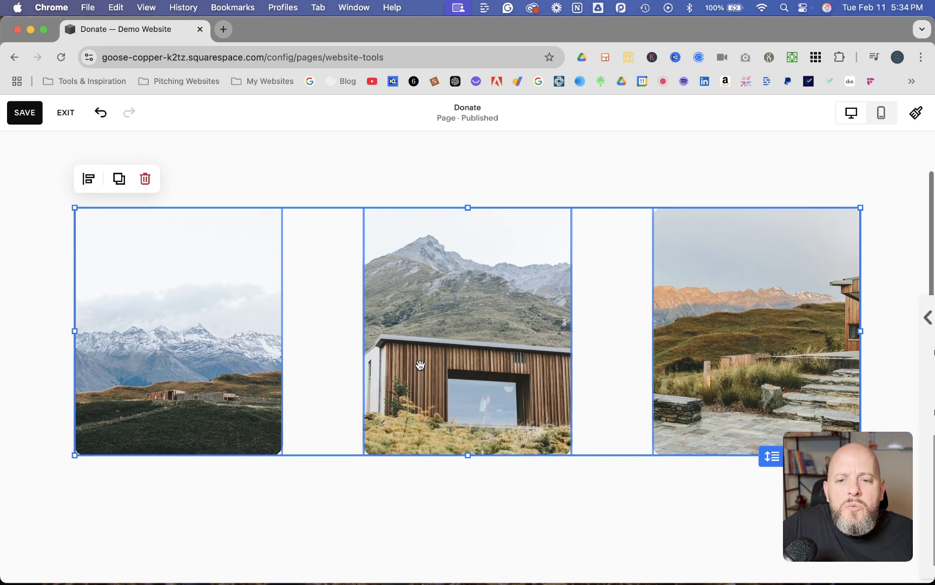